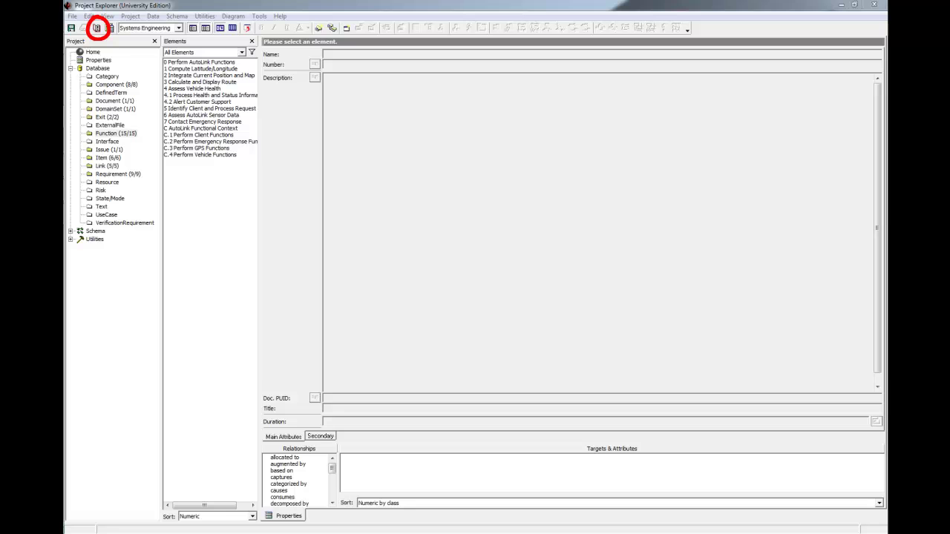
# - Run the System Description Document (SDD) v2.3 script from the University Reports folder
pyautogui.click(98, 27)
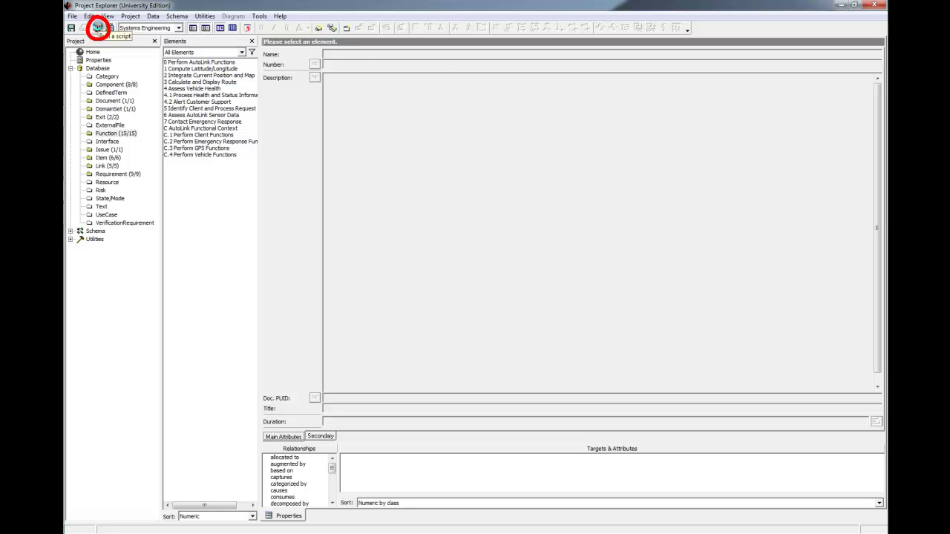
pyautogui.click(98, 27)
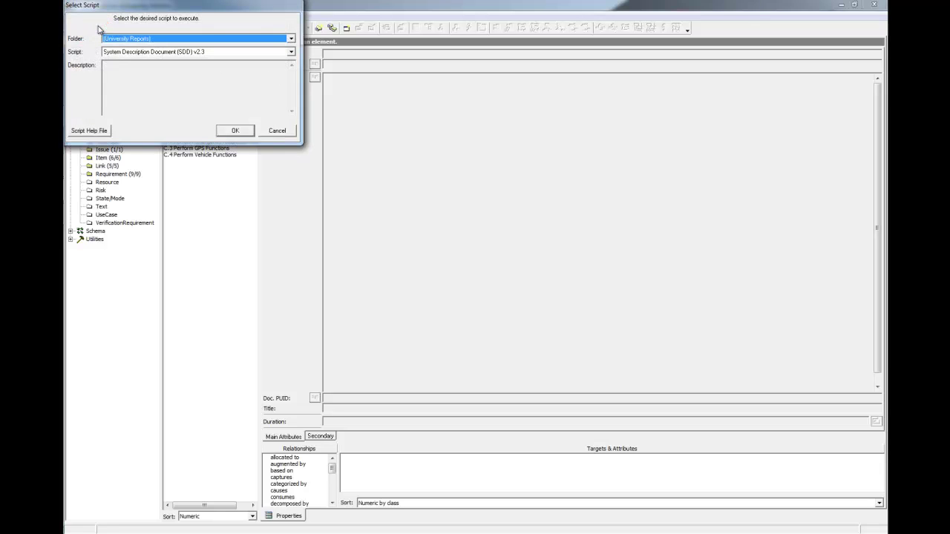
pyautogui.click(135, 53)
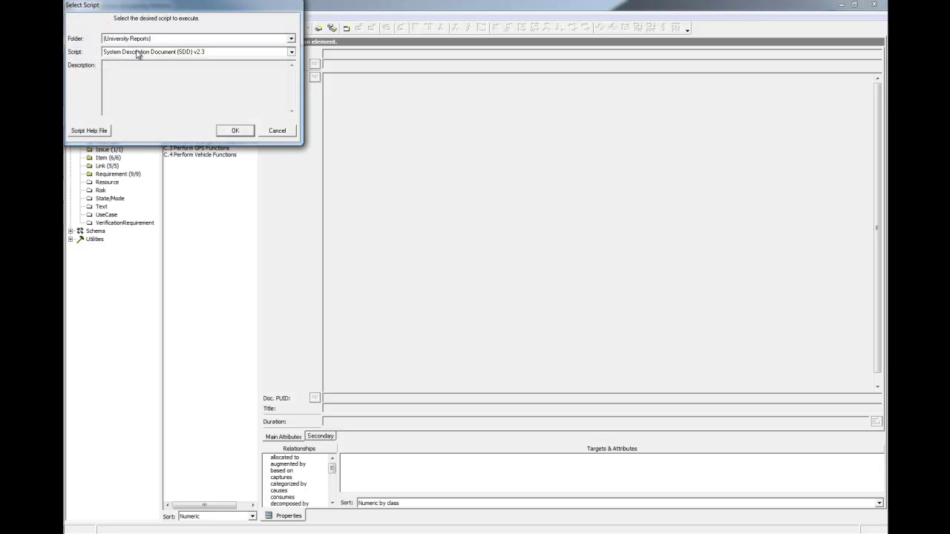
pyautogui.click(182, 135)
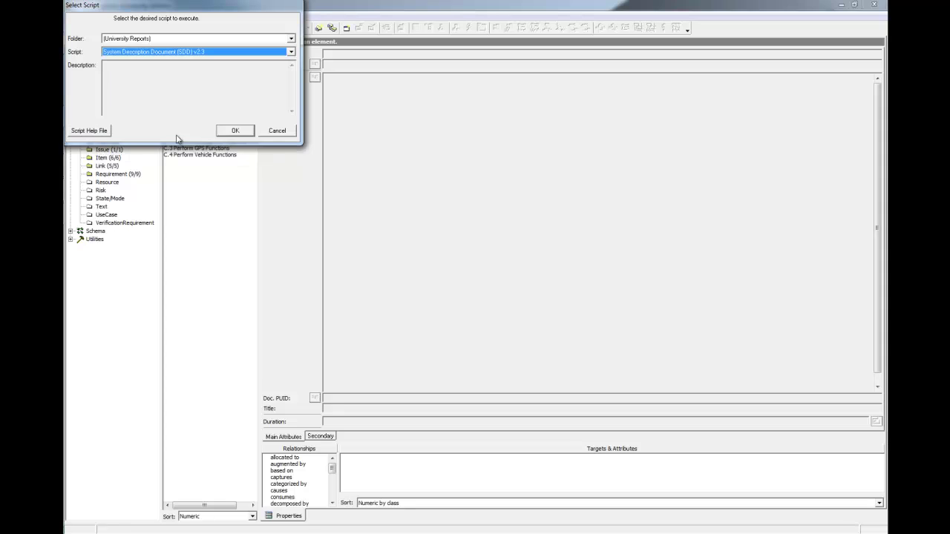
pyautogui.click(234, 132)
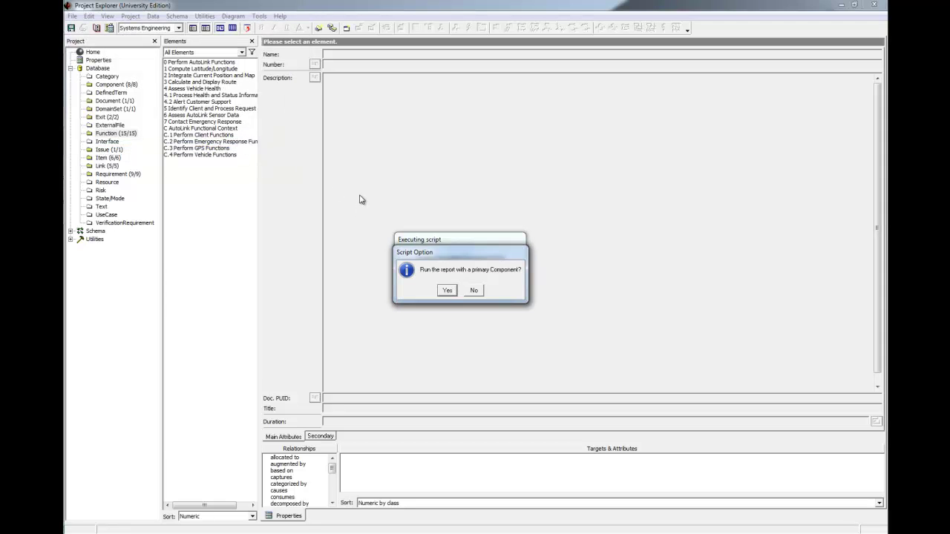
# - Use SYS.1 AutoLink System as the report's primary component and include all SDD sections
pyautogui.click(445, 290)
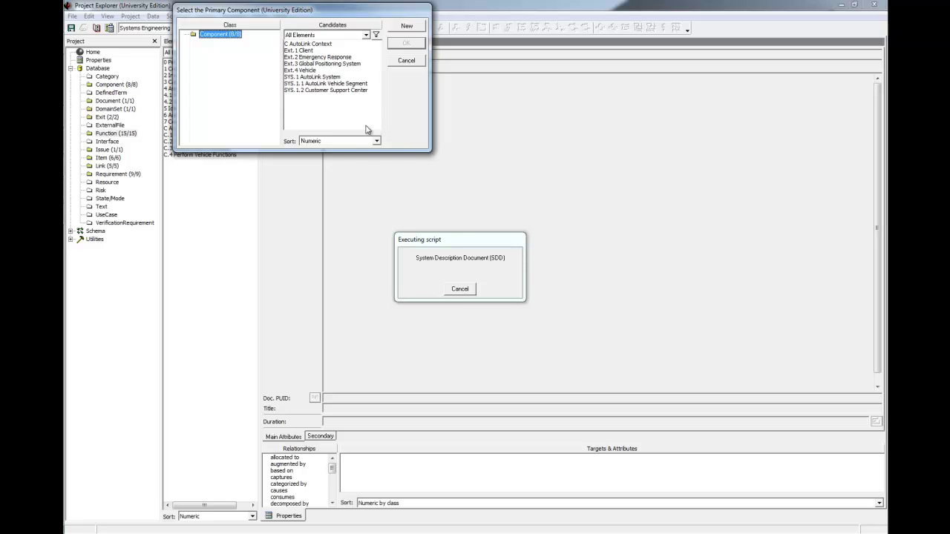
pyautogui.click(306, 78)
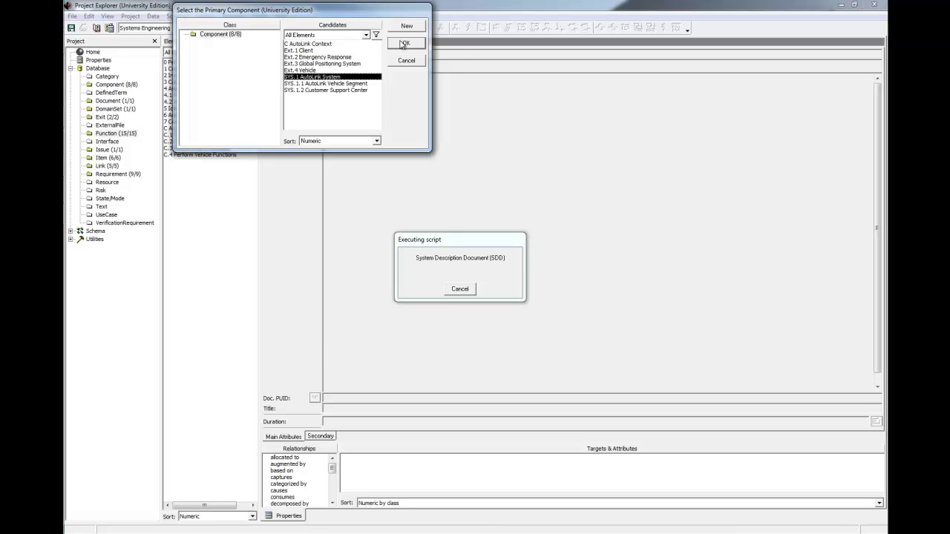
pyautogui.click(405, 43)
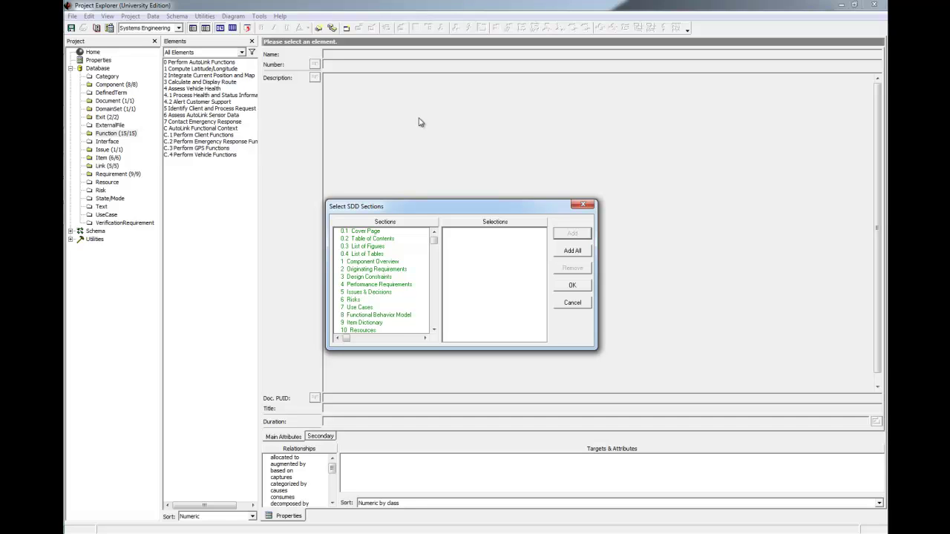
pyautogui.click(571, 251)
pyautogui.click(571, 287)
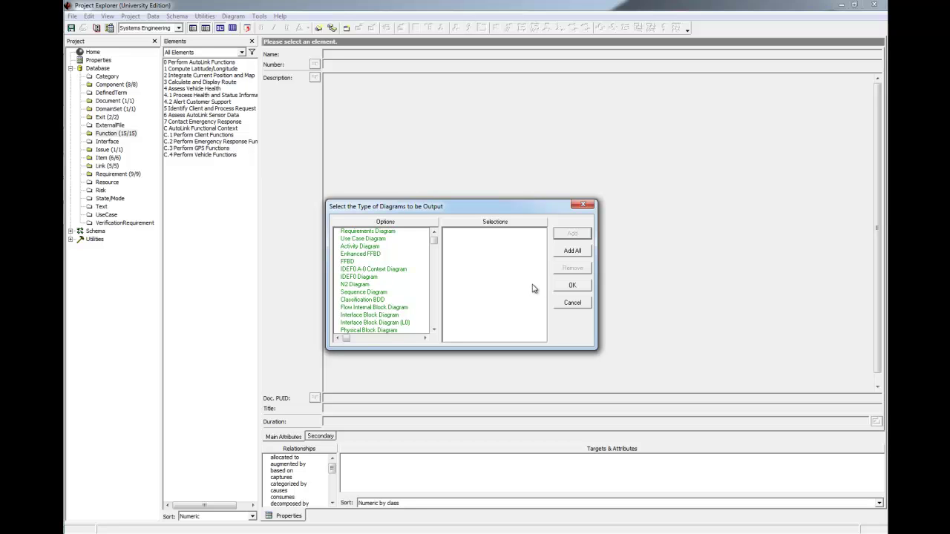
# - Choose Activity Diagram, Sequence Diagram, Structure BDD and Flow Internal Block Diagram as the diagram types to output
pyautogui.doubleClick(369, 248)
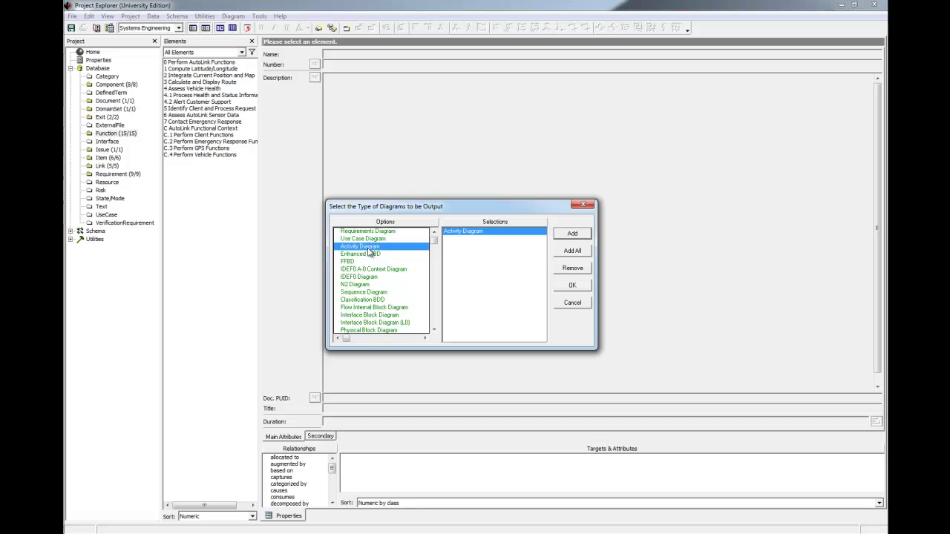
pyautogui.doubleClick(369, 293)
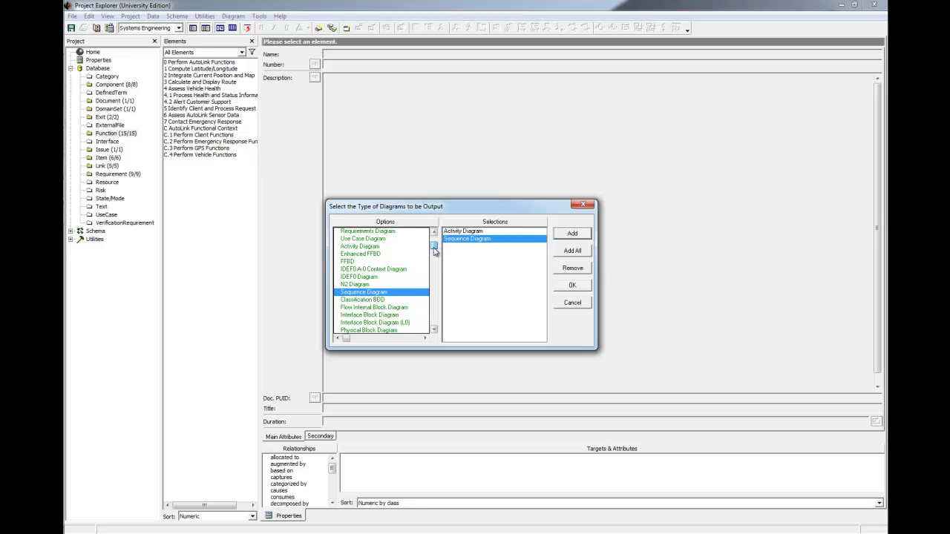
pyautogui.moveTo(434, 245); pyautogui.dragTo(431, 271)
pyautogui.click(434, 330)
pyautogui.click(434, 330)
pyautogui.click(434, 329)
pyautogui.doubleClick(361, 324)
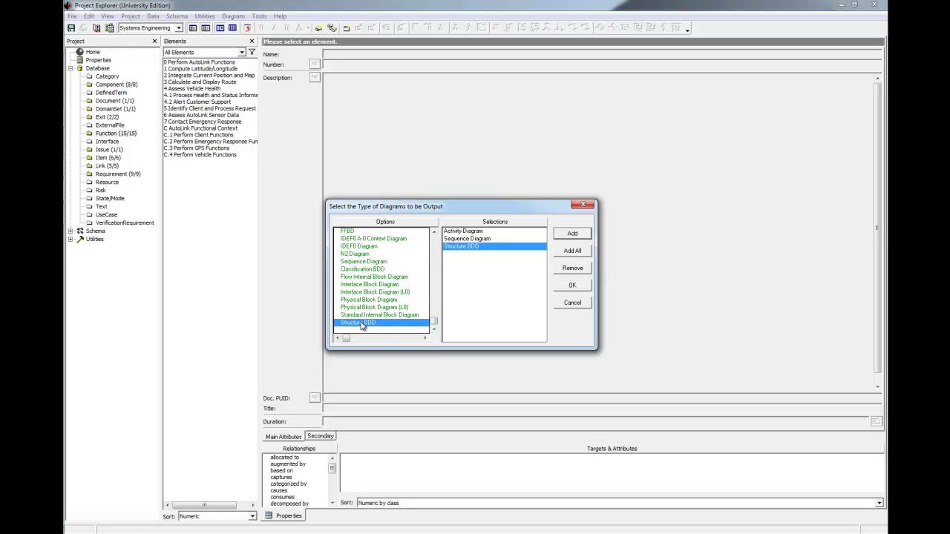
pyautogui.doubleClick(376, 277)
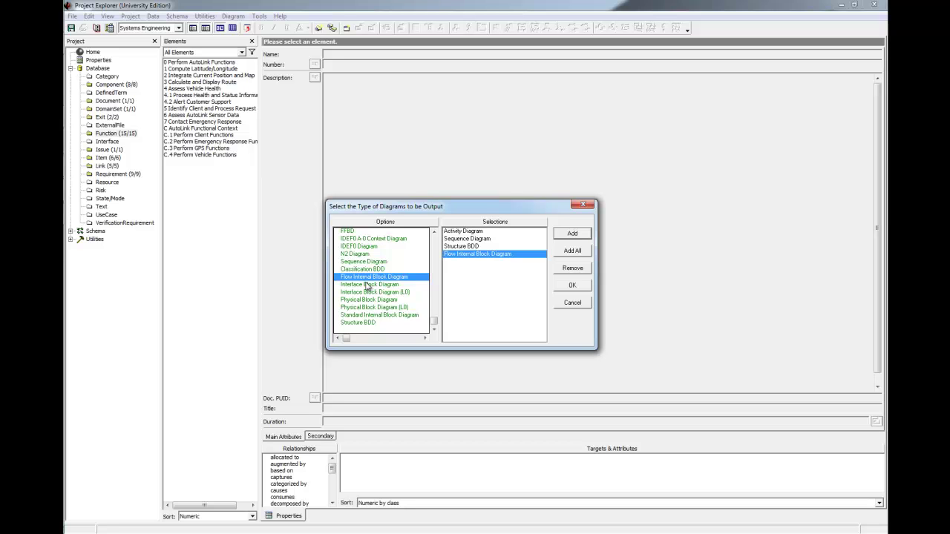
pyautogui.click(571, 286)
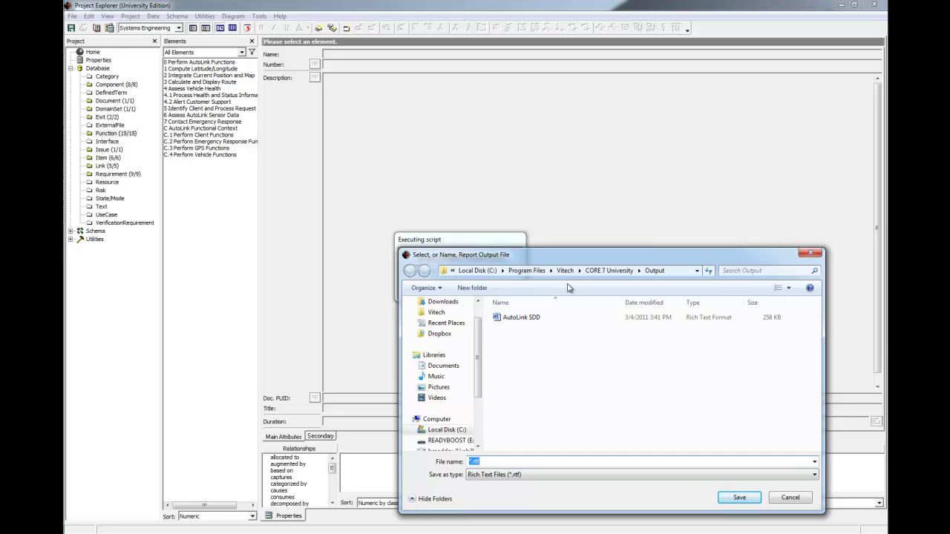
# - Save the report output as AutoLink SDD.rtf in the Output folder
pyautogui.write('AutoLin')
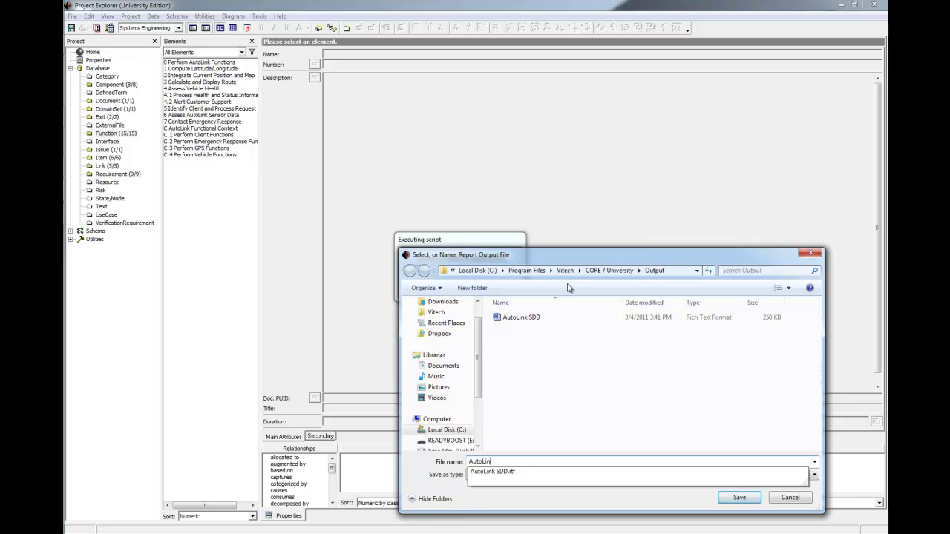
pyautogui.press('Down')
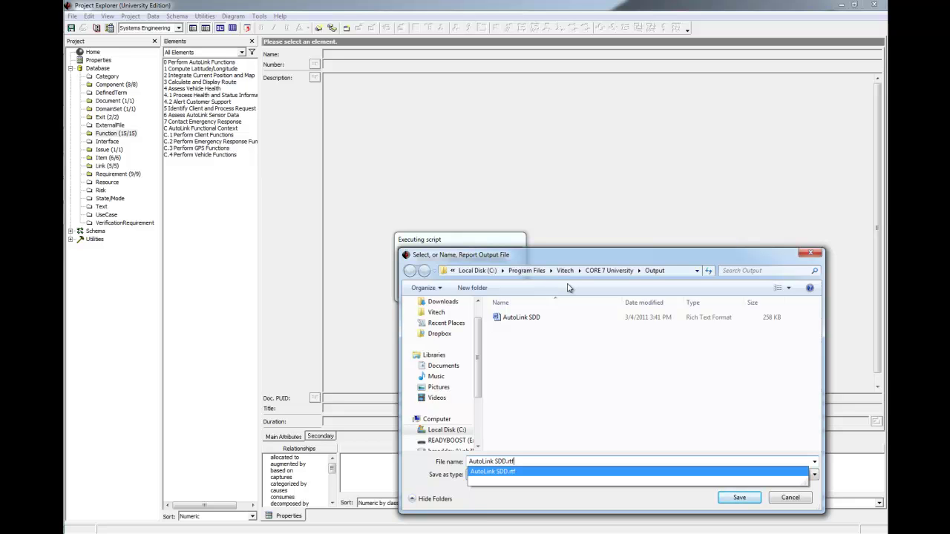
pyautogui.press('Return')
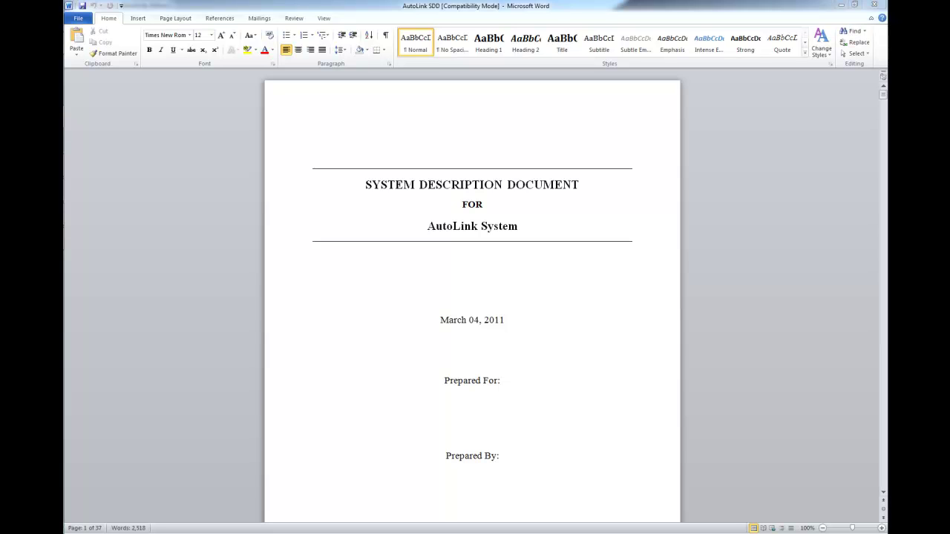
# - In Word, update all fields of the generated SDD document and review its pages through the Component Overview section
pyautogui.click(761, 334)
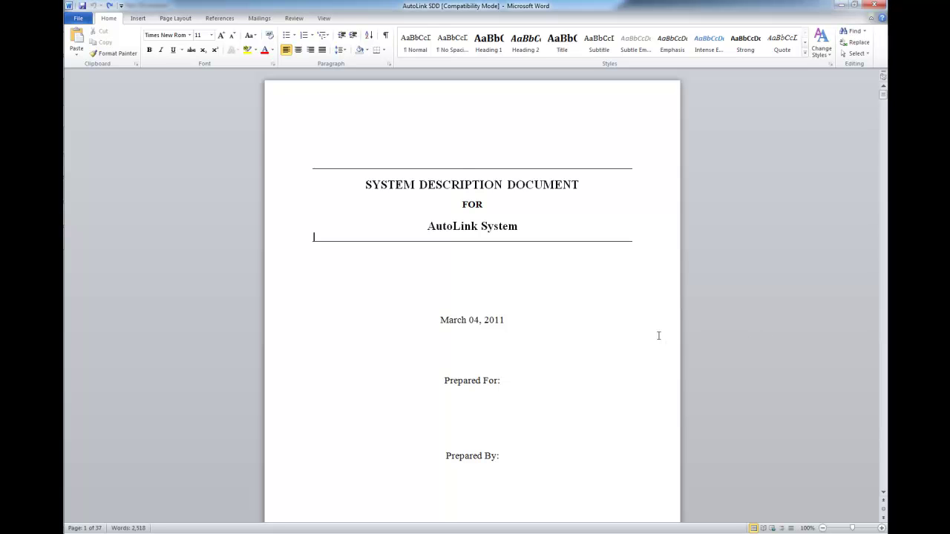
pyautogui.press('pagedown')
pyautogui.press('pagedown')
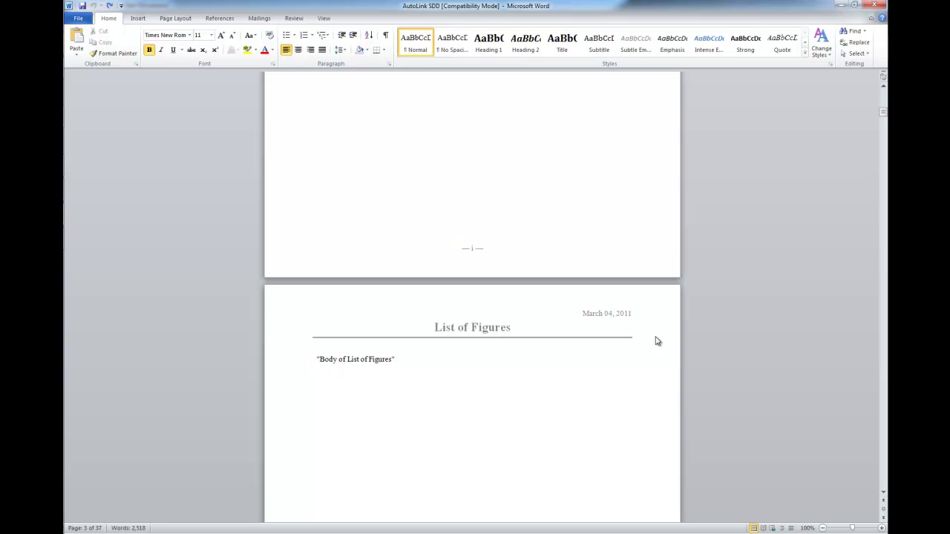
pyautogui.hotkey('ctrl', 'a')
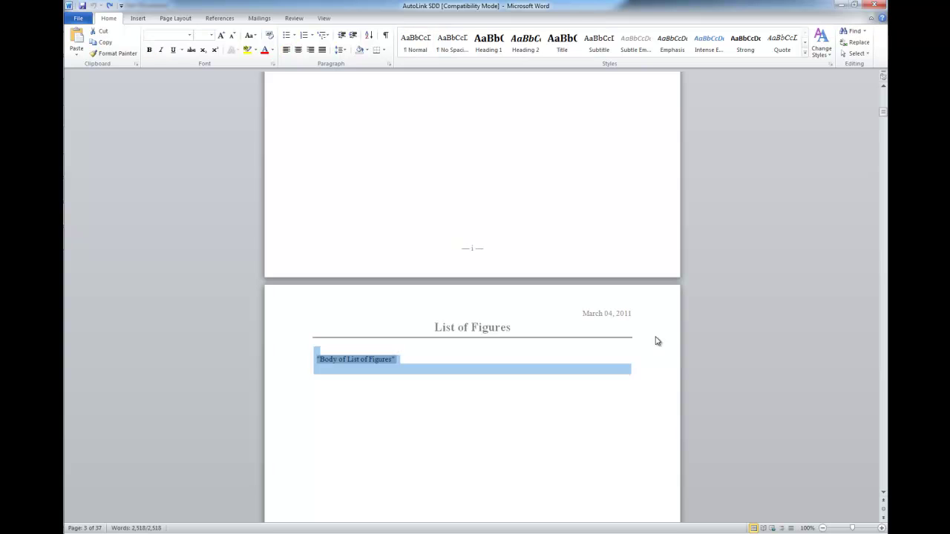
pyautogui.press('F9')
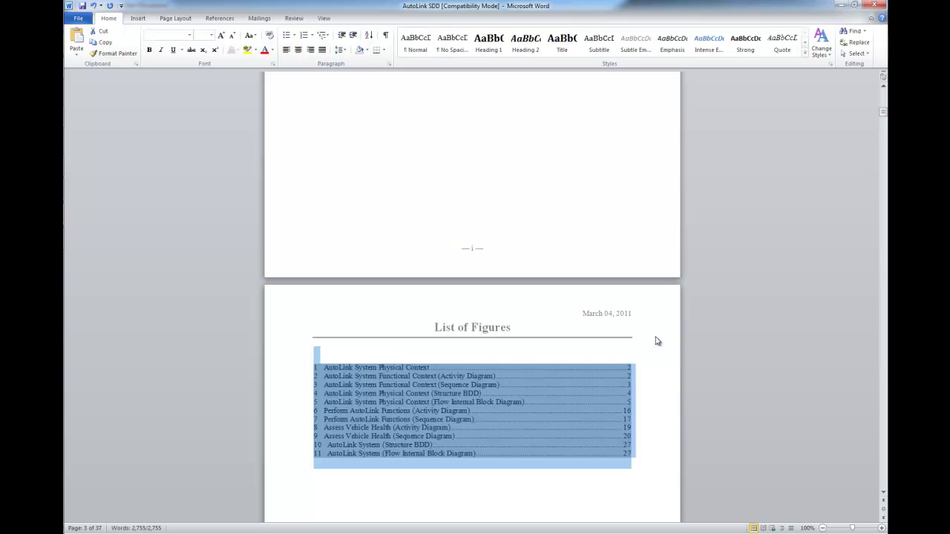
pyautogui.press('pagedown')
pyautogui.press('pagedown')
pyautogui.press('pagedown')
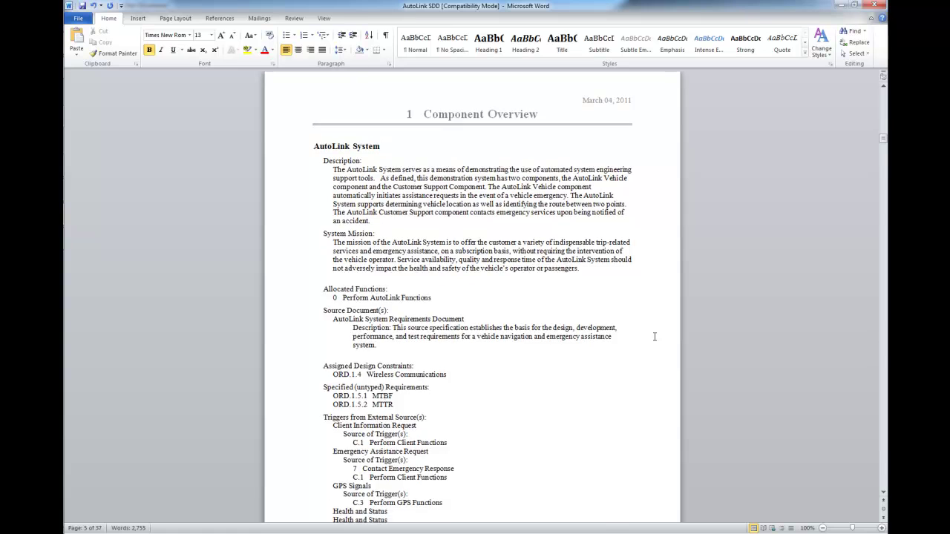
pyautogui.press('pagedown')
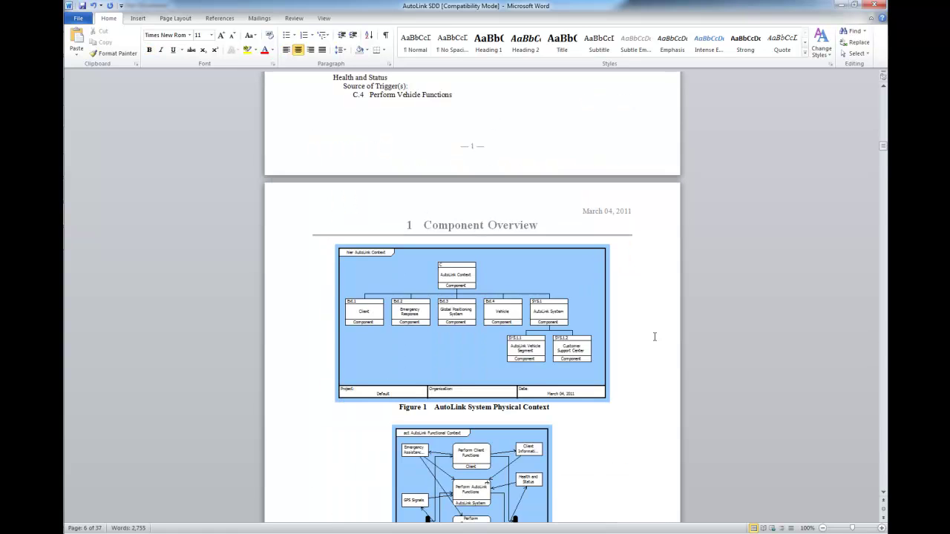
pyautogui.press('pagedown')
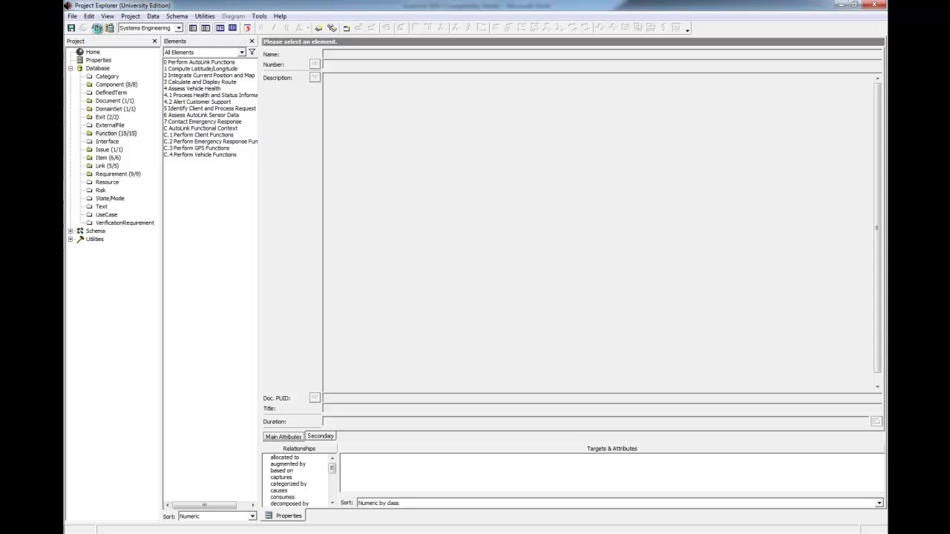
# - Switch back to CORE and run the HTML Report v1.15 script from the University Reports folder
pyautogui.click(97, 27)
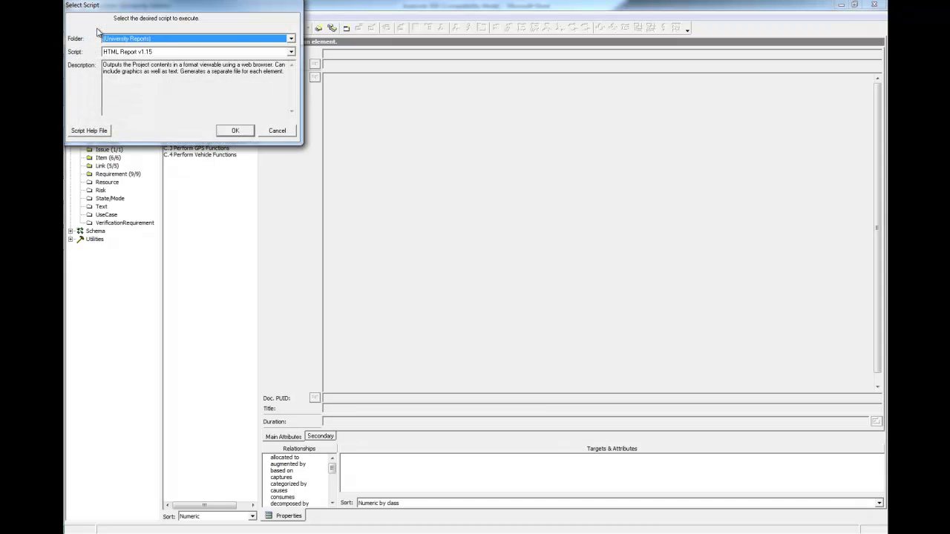
pyautogui.click(114, 53)
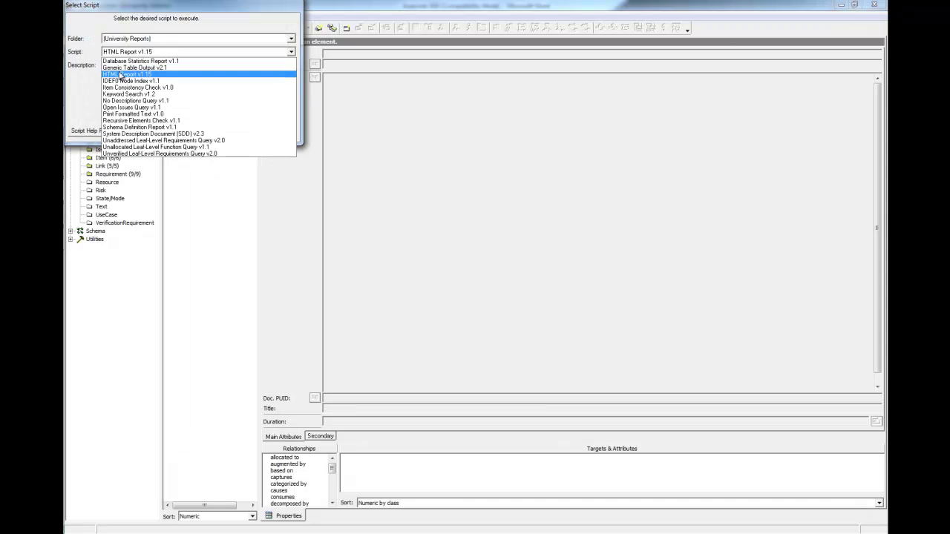
pyautogui.click(121, 75)
pyautogui.click(235, 131)
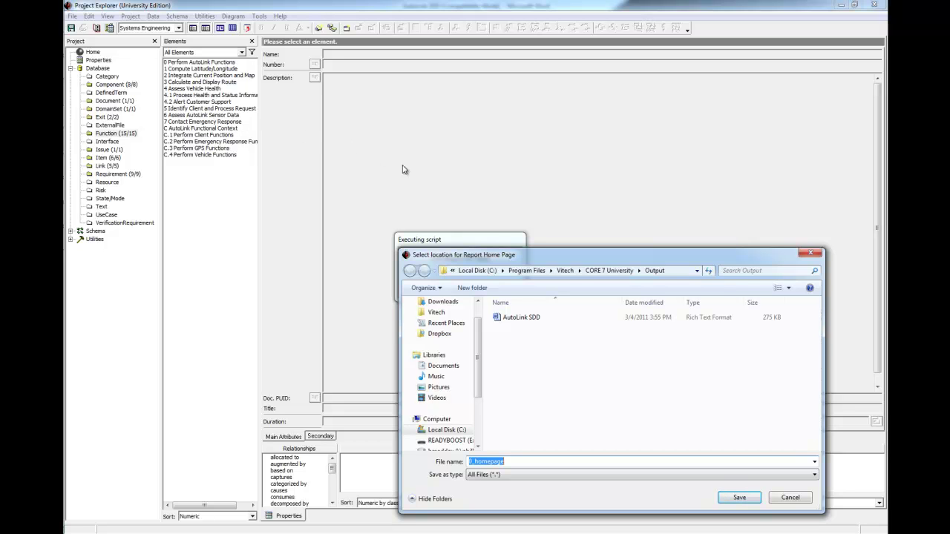
# - Create a folder named HTML Report inside Output and save the report home page 0_homepage in it
pyautogui.rightClick(543, 353)
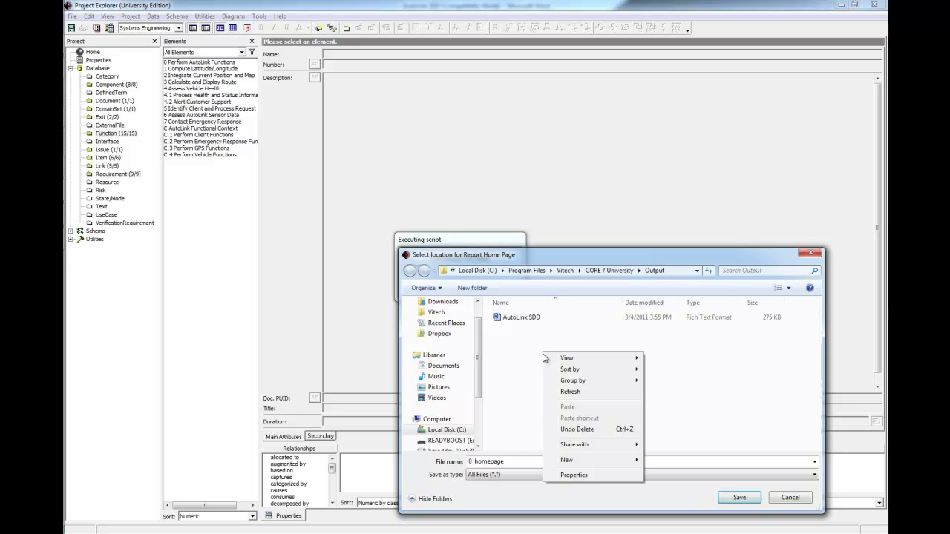
pyautogui.moveTo(606, 462)
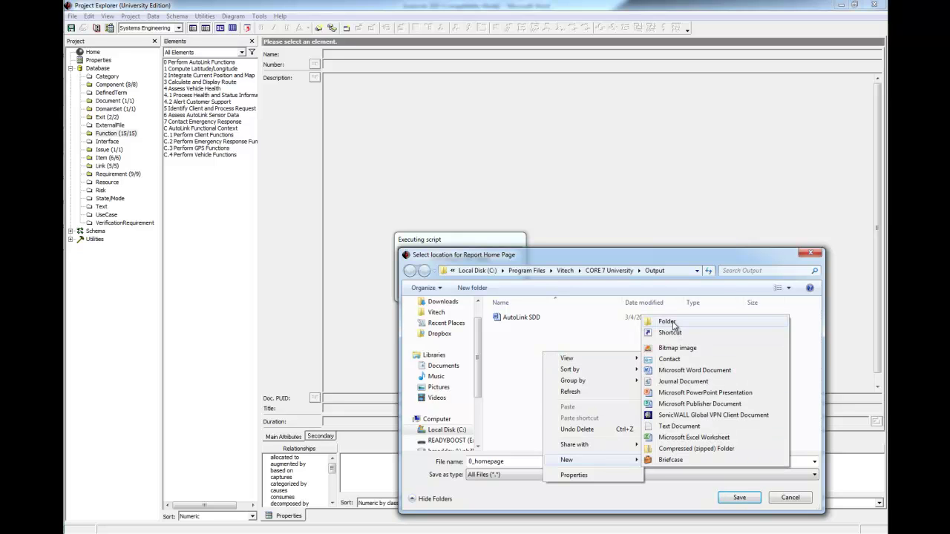
pyautogui.click(673, 323)
pyautogui.write('HTML R')
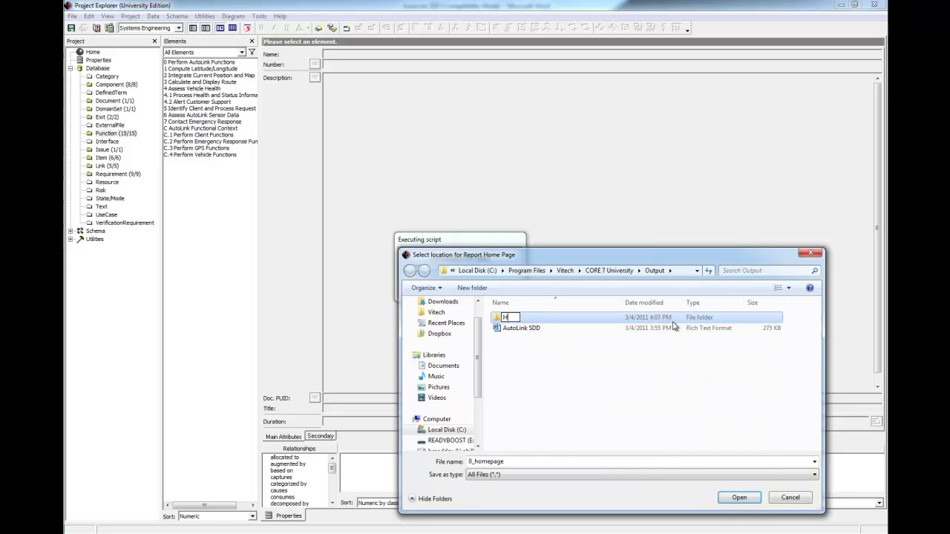
pyautogui.write('ort')
pyautogui.press('Return')
pyautogui.doubleClick(674, 320)
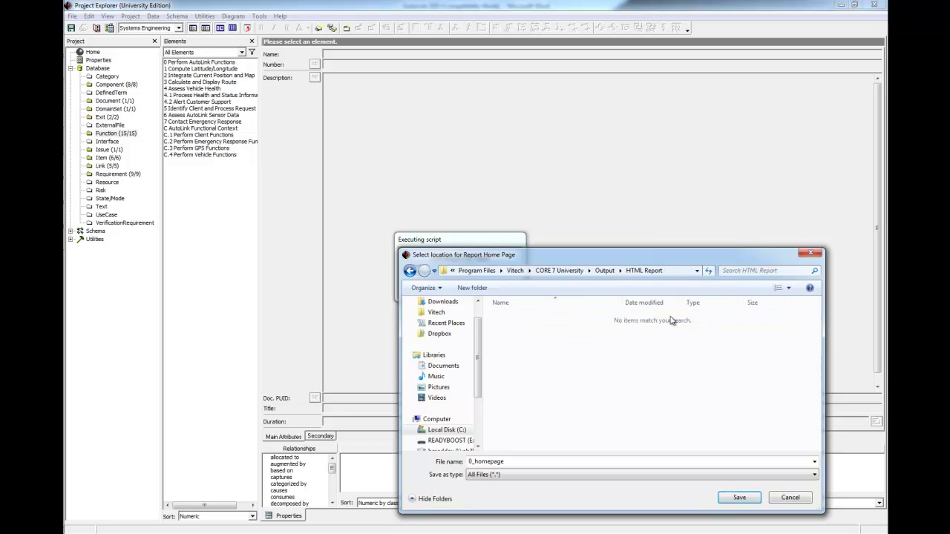
pyautogui.click(740, 498)
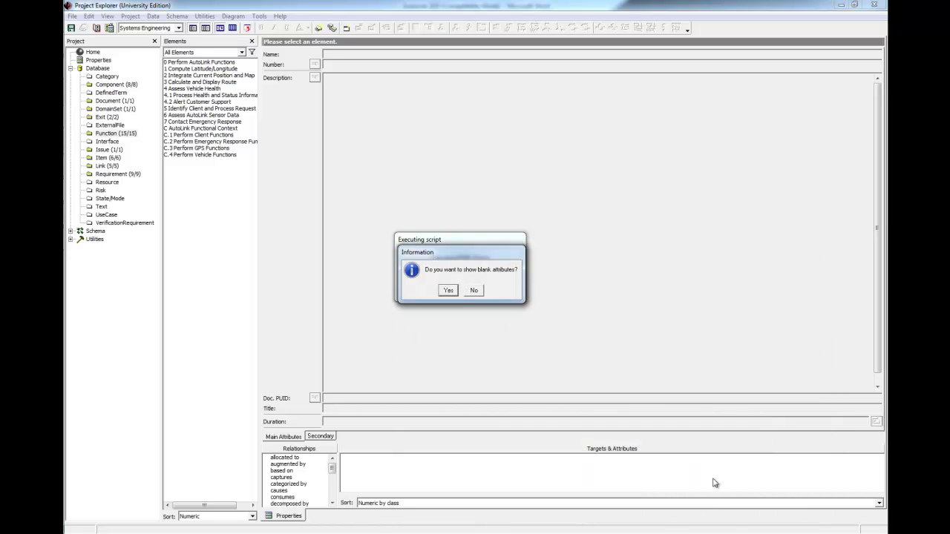
# - Set the HTML report to omit blank attributes, sort elements by number and include all available functional and physical diagrams
pyautogui.click(477, 290)
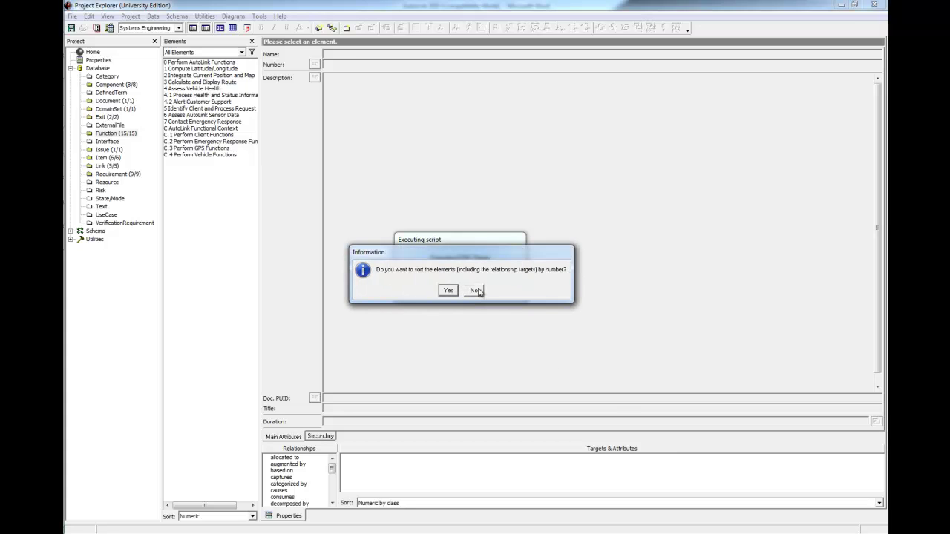
pyautogui.click(449, 291)
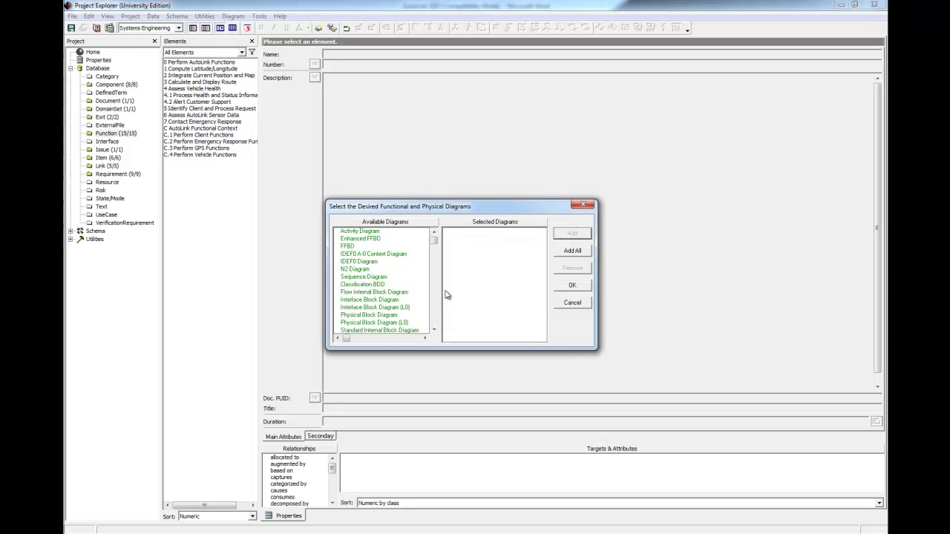
pyautogui.click(572, 251)
pyautogui.click(572, 287)
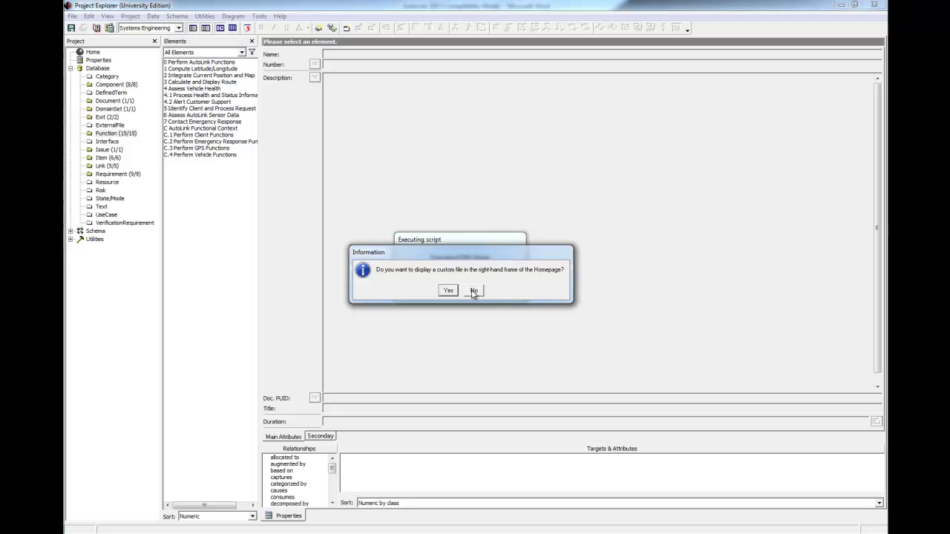
# - Finish the HTML report without a custom homepage file and open the function 0 Perform AutoLink Functions in the browser report
pyautogui.click(475, 291)
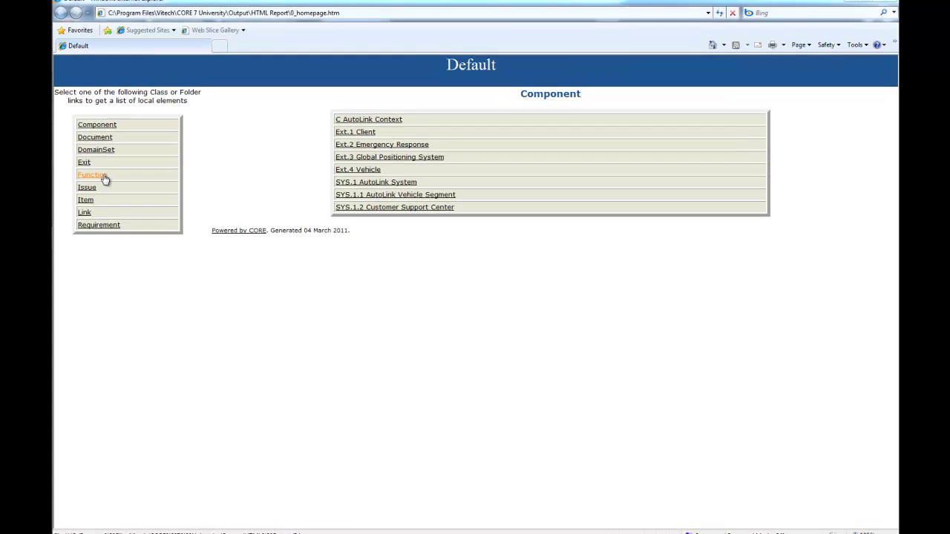
pyautogui.click(104, 179)
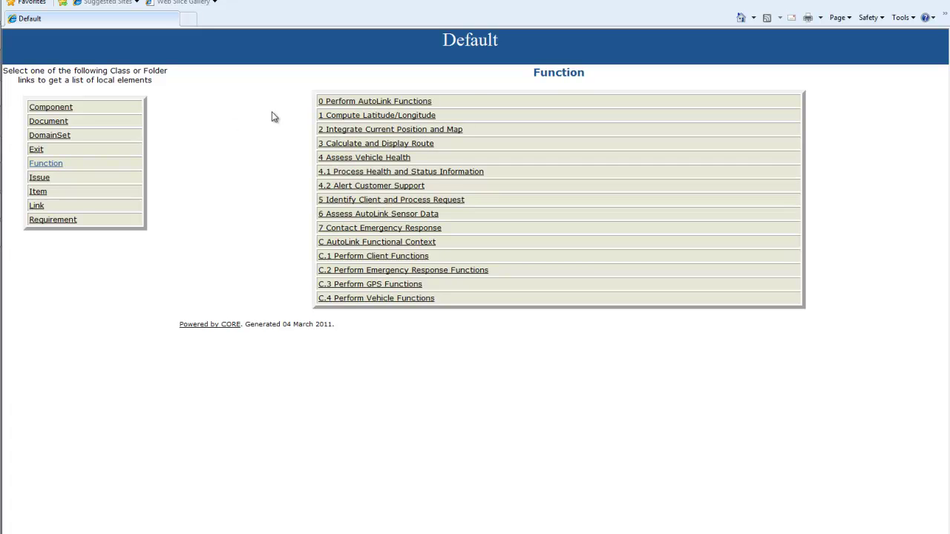
pyautogui.click(340, 104)
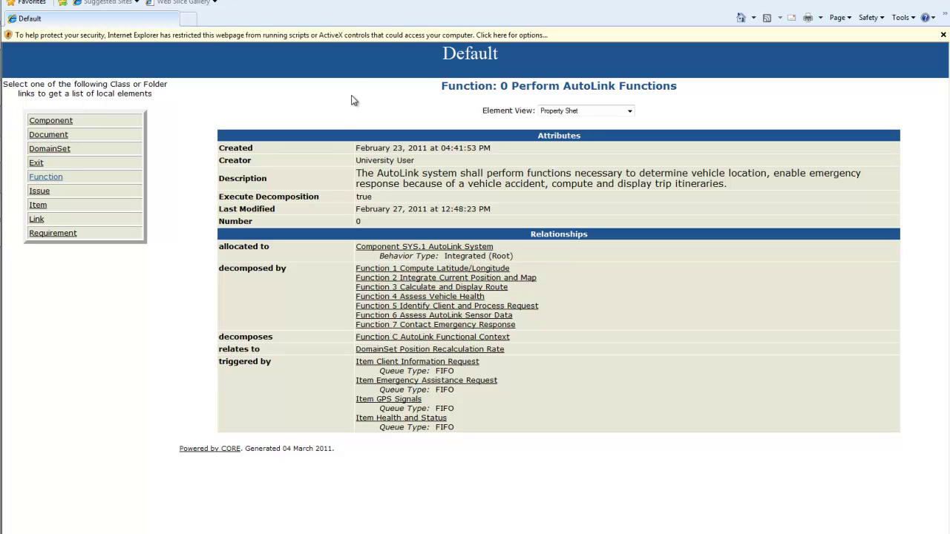
# - Allow the blocked active content to run on the Perform AutoLink Functions report page
pyautogui.click(369, 37)
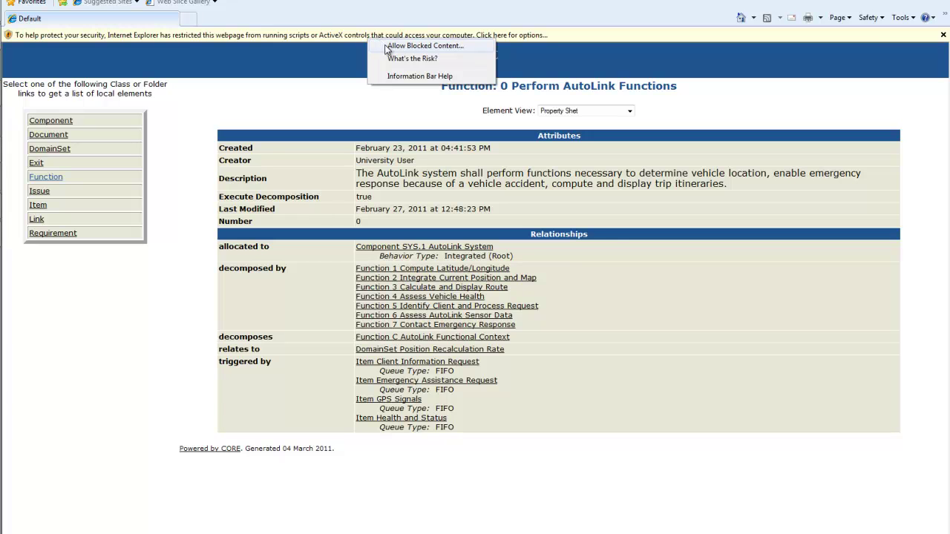
pyautogui.click(386, 46)
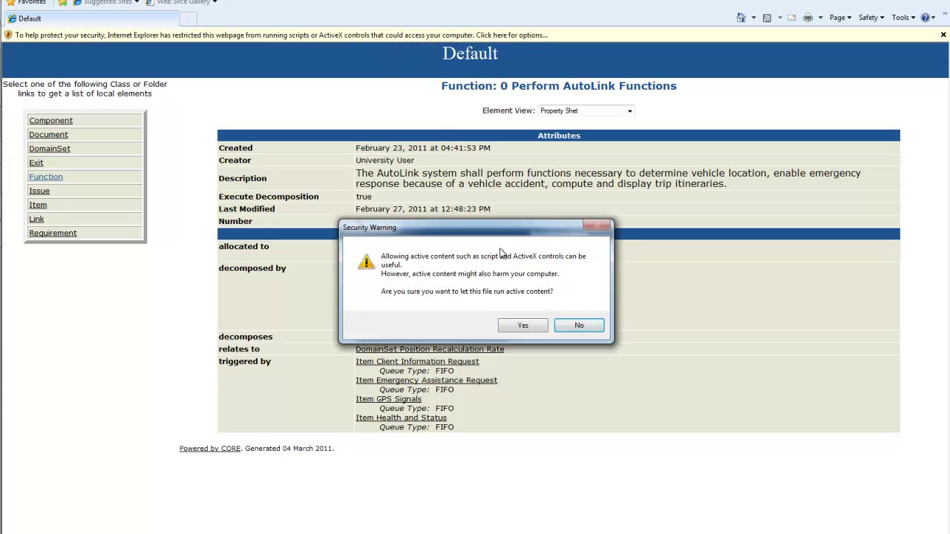
pyautogui.click(524, 327)
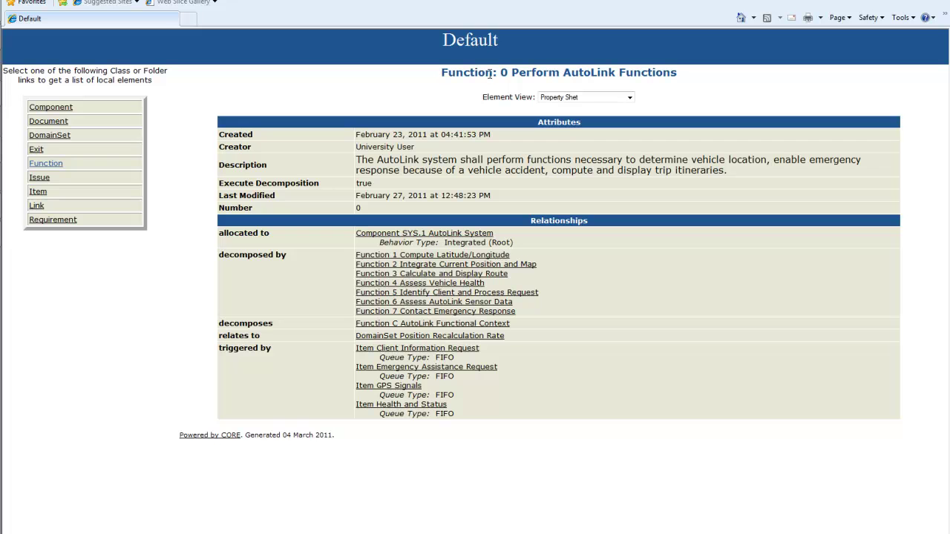
# - Show the Sequence Diagram view of Perform AutoLink Functions and follow its Customer Support Center link
pyautogui.click(576, 98)
pyautogui.click(567, 168)
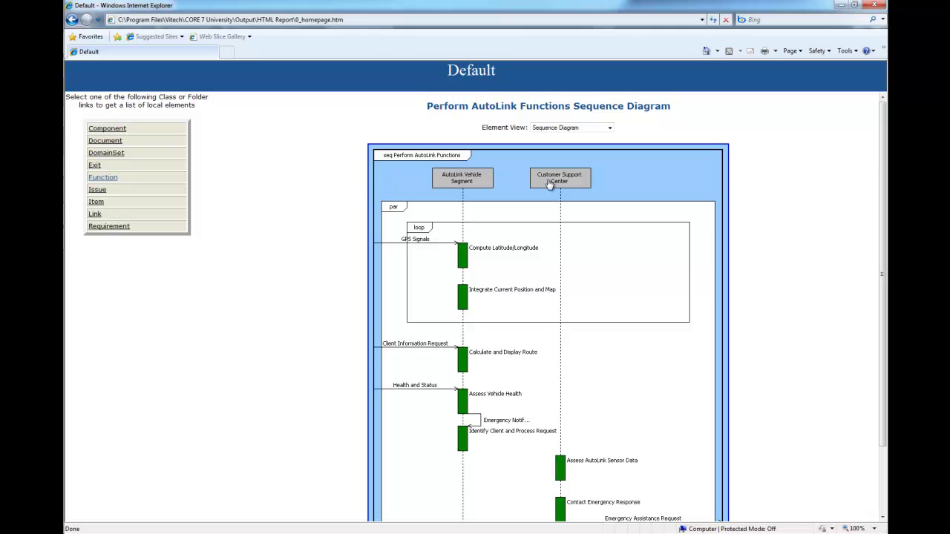
pyautogui.click(549, 185)
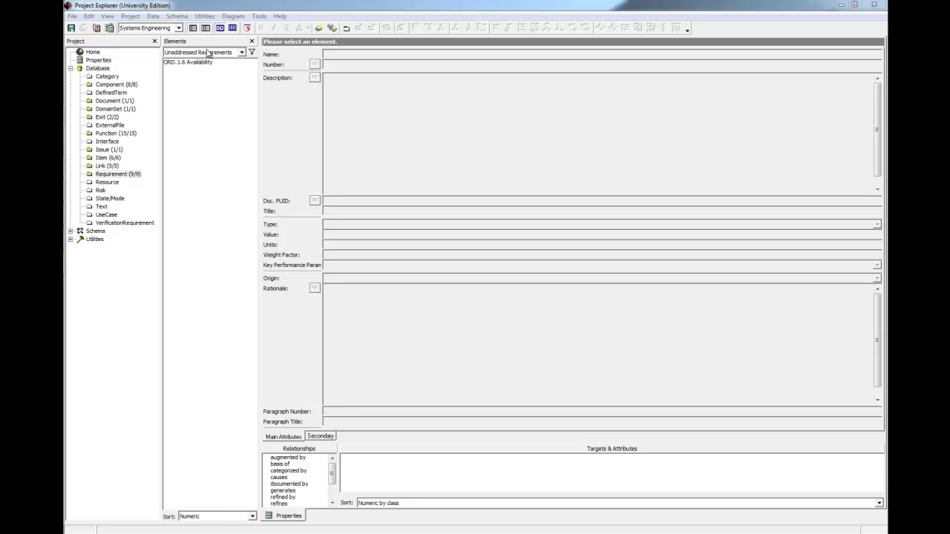
# - In CORE, export the project to the Desktop as the database file Guided Tour.a70, replacing the existing file
pyautogui.click(72, 16)
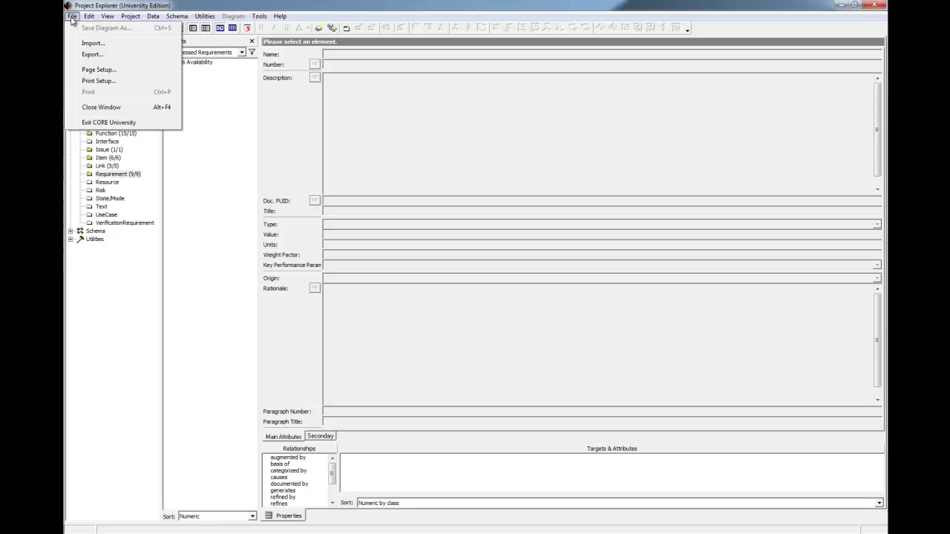
pyautogui.click(88, 58)
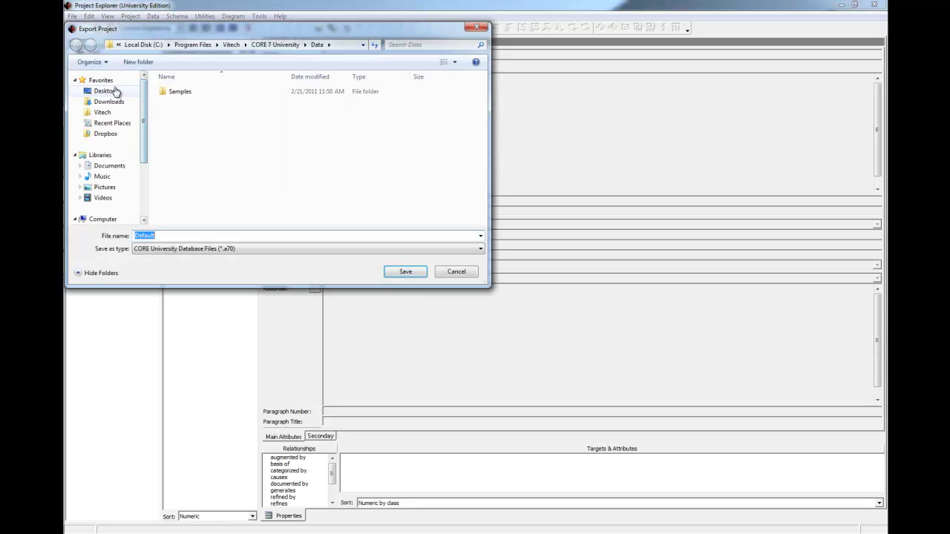
pyautogui.click(116, 91)
pyautogui.click(199, 173)
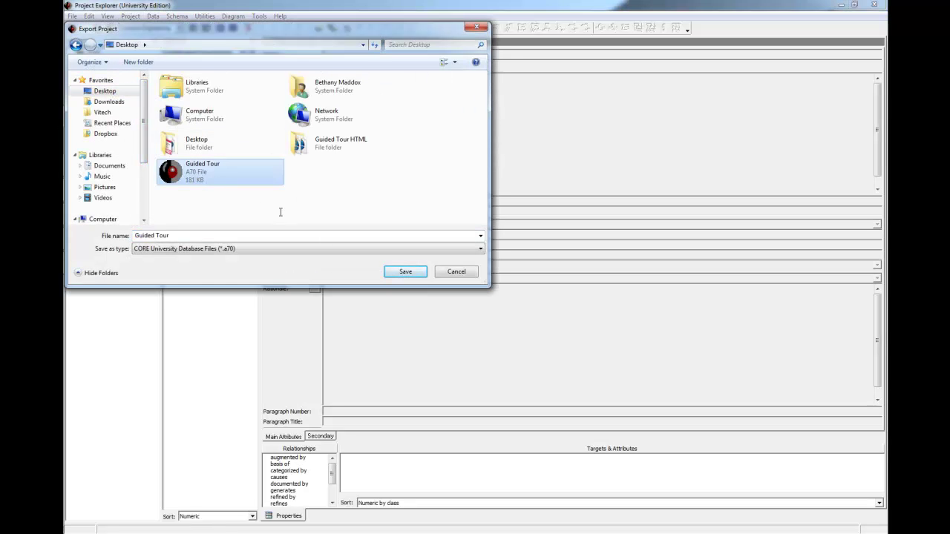
pyautogui.click(406, 274)
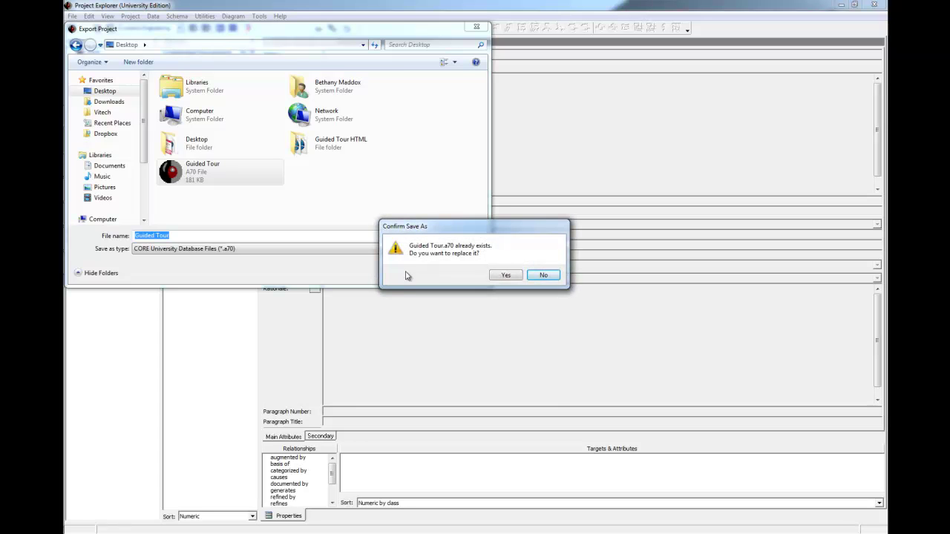
pyautogui.click(505, 277)
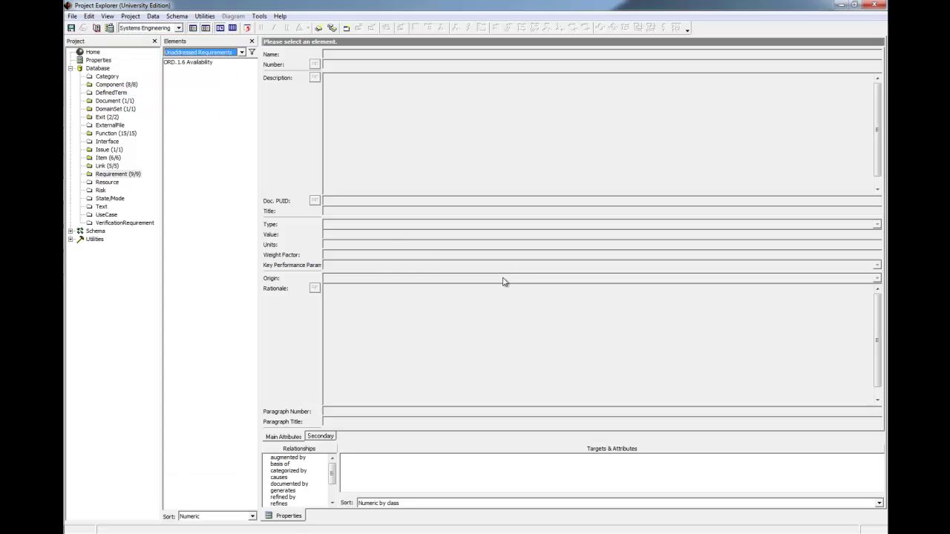